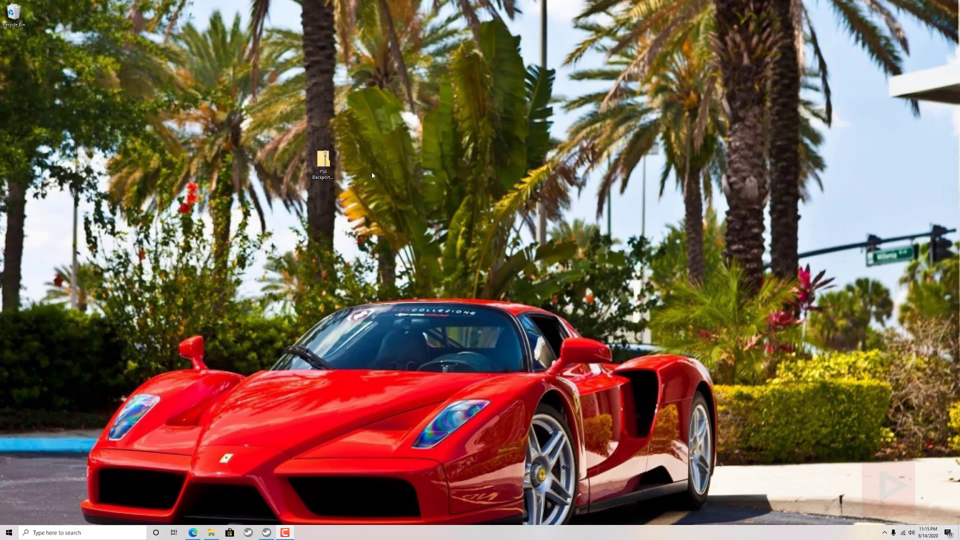
# Inspect the contents of PS4 Backporter v1.4.zip in 7-Zip, then close the viewer
pyautogui.click(323, 170)
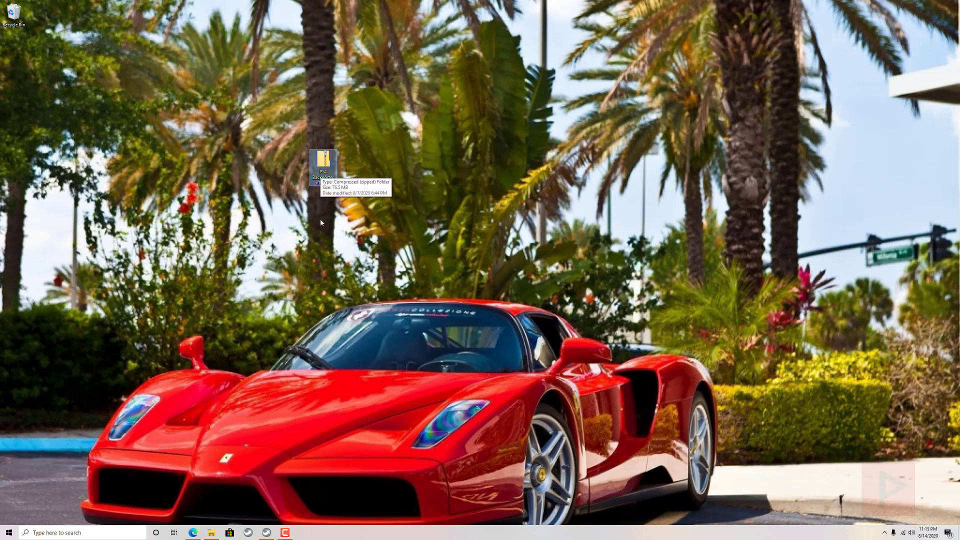
pyautogui.rightClick(325, 174)
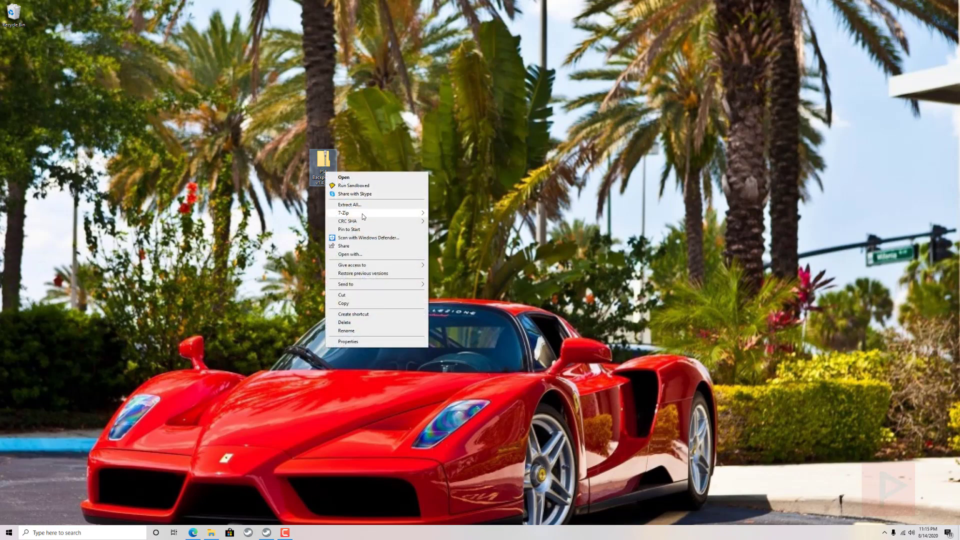
pyautogui.moveTo(363, 214)
pyautogui.click(441, 214)
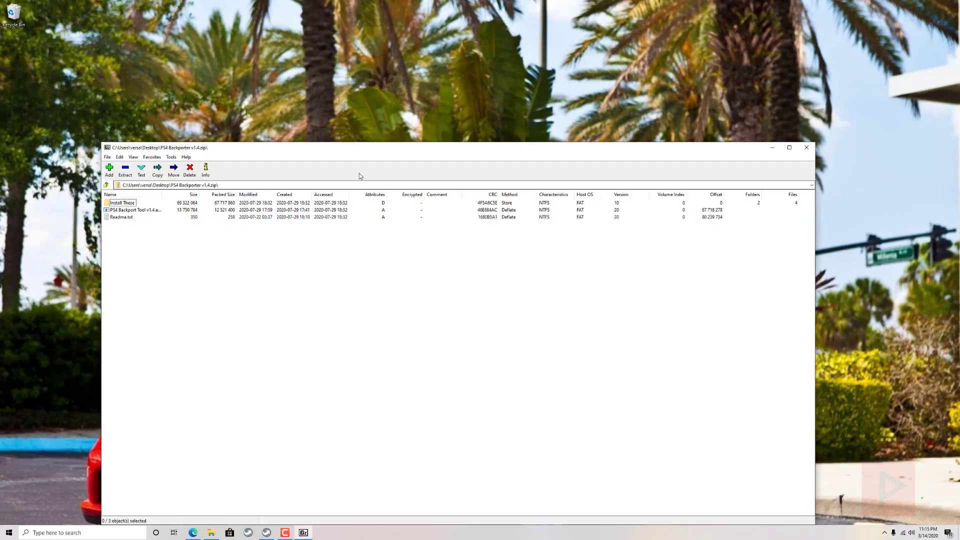
pyautogui.click(807, 147)
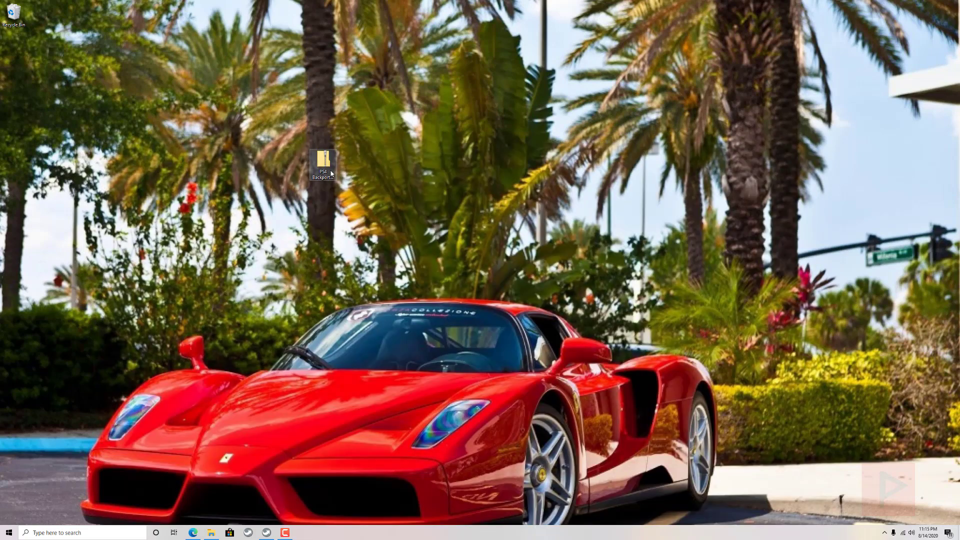
# Extract the zip with 7-Zip into a 'PS4 Backporter v1.4' folder
pyautogui.rightClick(331, 171)
pyautogui.moveTo(360, 212)
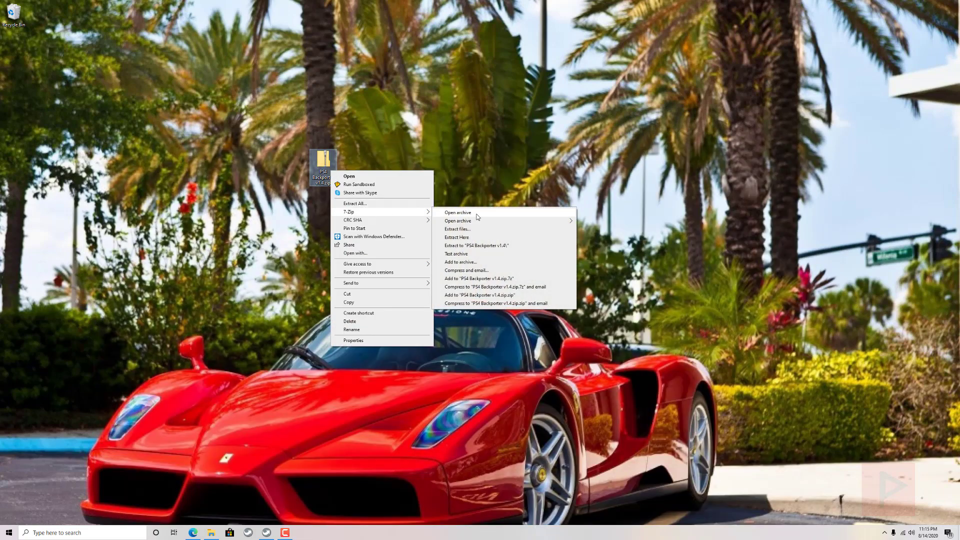
pyautogui.click(481, 247)
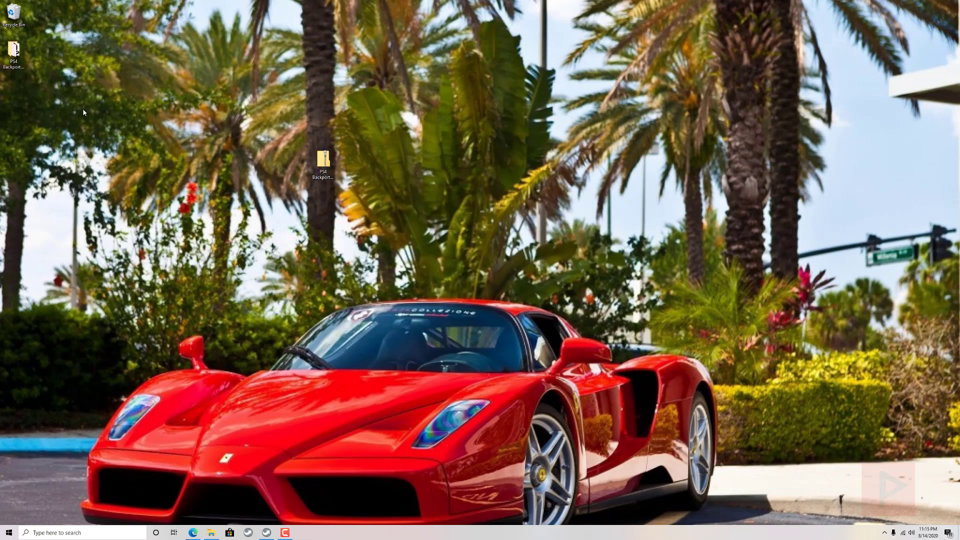
# Place the extracted folder beside the zip and browse into Install These > 64bit
pyautogui.moveTo(14, 52); pyautogui.dragTo(379, 163)
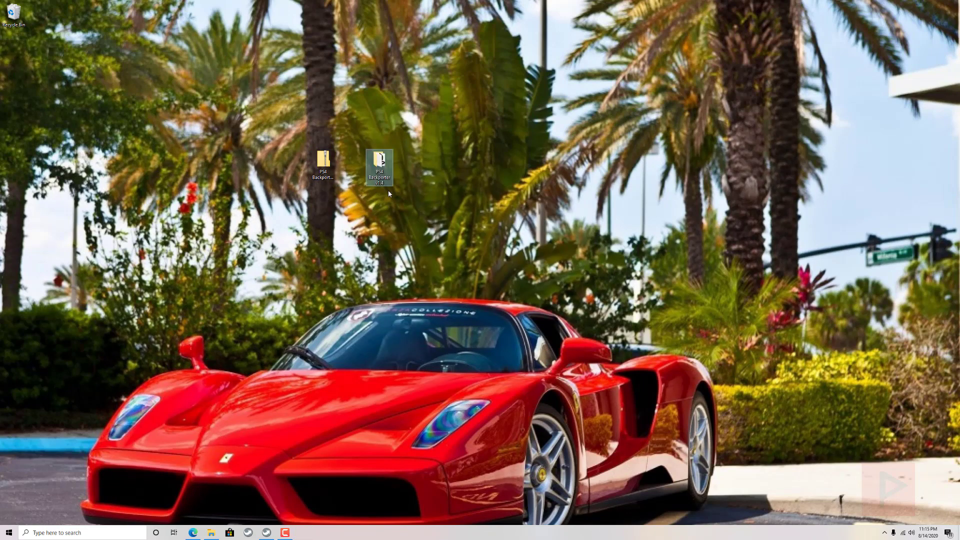
pyautogui.doubleClick(379, 161)
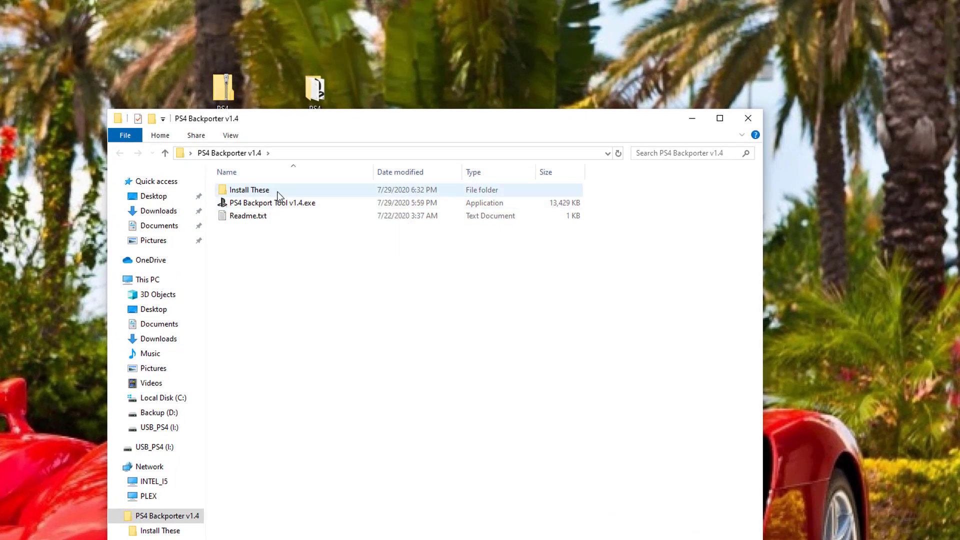
pyautogui.doubleClick(272, 192)
pyautogui.doubleClick(271, 204)
# Run vc_redist.x64.exe, then cancel the Visual C++ setup
pyautogui.moveTo(300, 272); pyautogui.dragTo(276, 196)
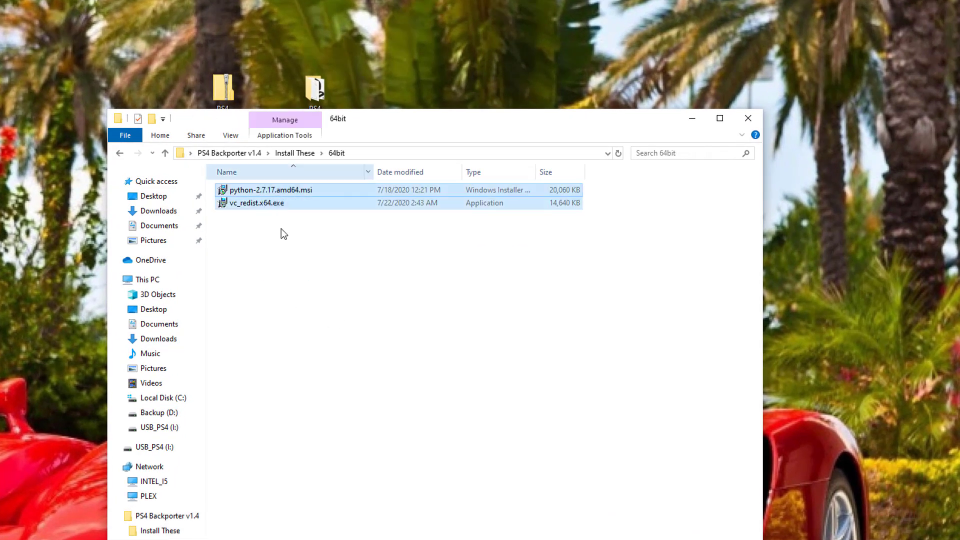
pyautogui.click(328, 268)
pyautogui.click(283, 206)
pyautogui.doubleClick(283, 205)
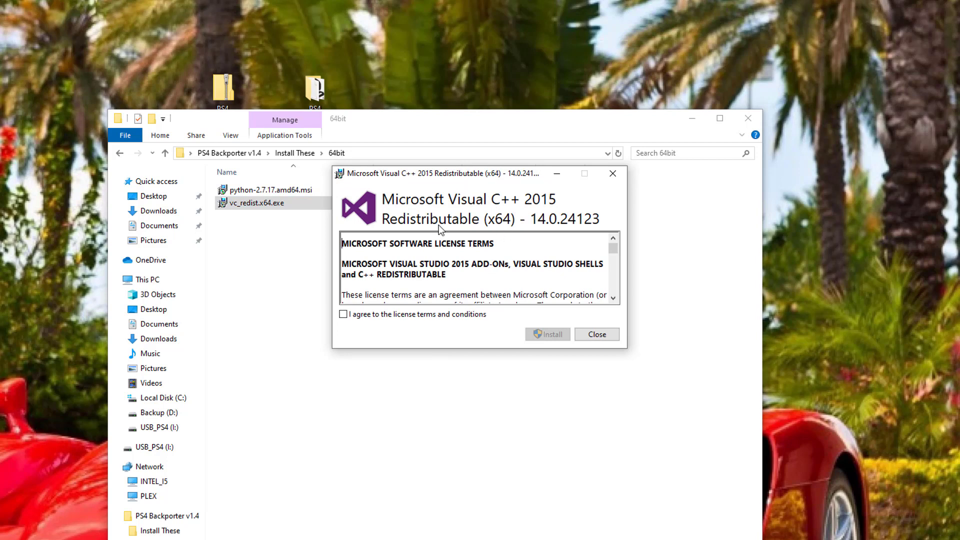
pyautogui.click(611, 335)
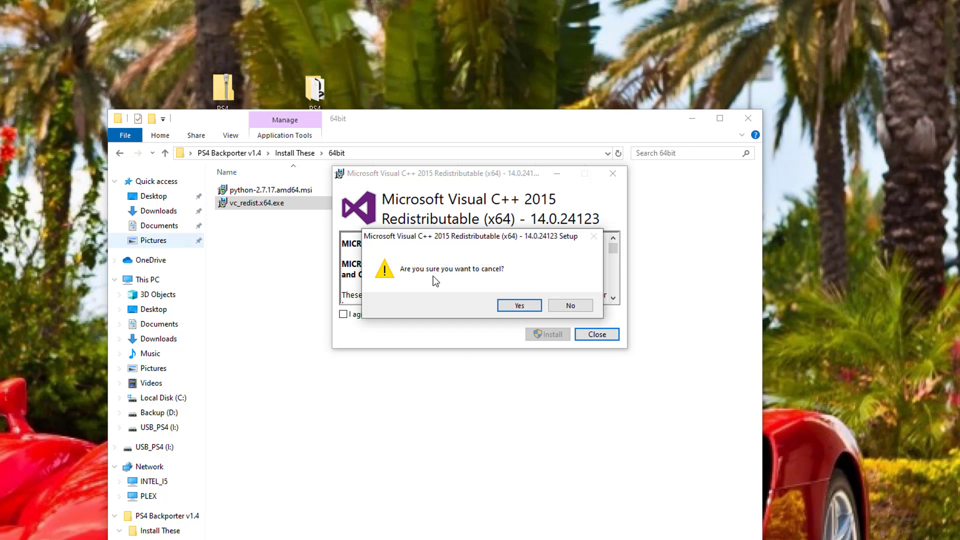
pyautogui.click(519, 306)
# Return to the PS4 Backporter v1.4 folder and launch PS4 Backport Tool v1.4
pyautogui.press('BackSpace')
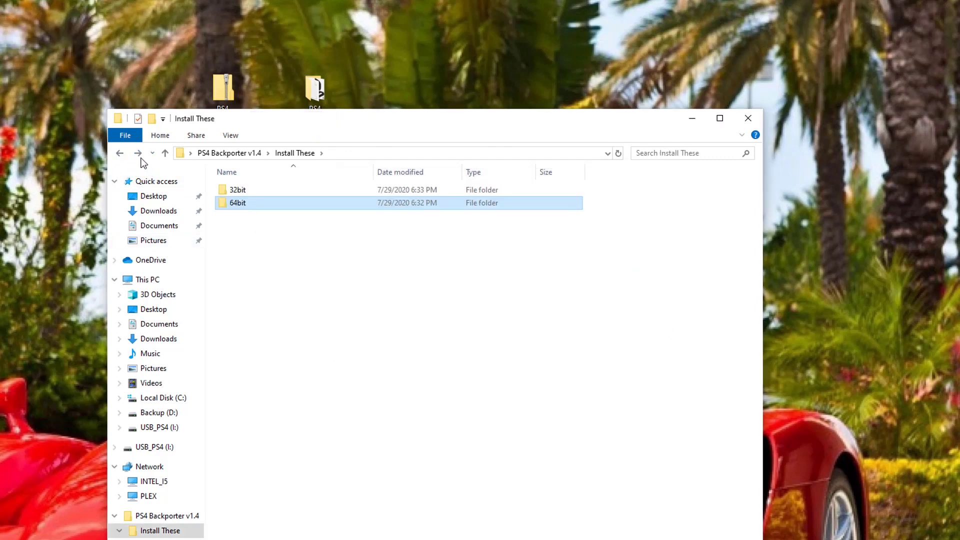
pyautogui.press('BackSpace')
pyautogui.press('Return')
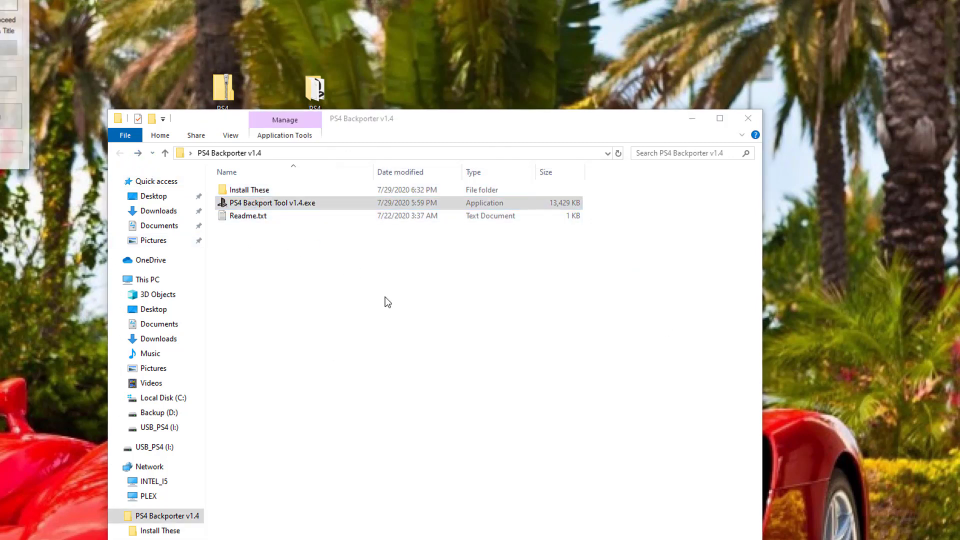
# Load I:\Marvels.Spider.Man.PS4.pkg as the input PKG file, giving output path I:\
pyautogui.moveTo(531, 195); pyautogui.dragTo(421, 170)
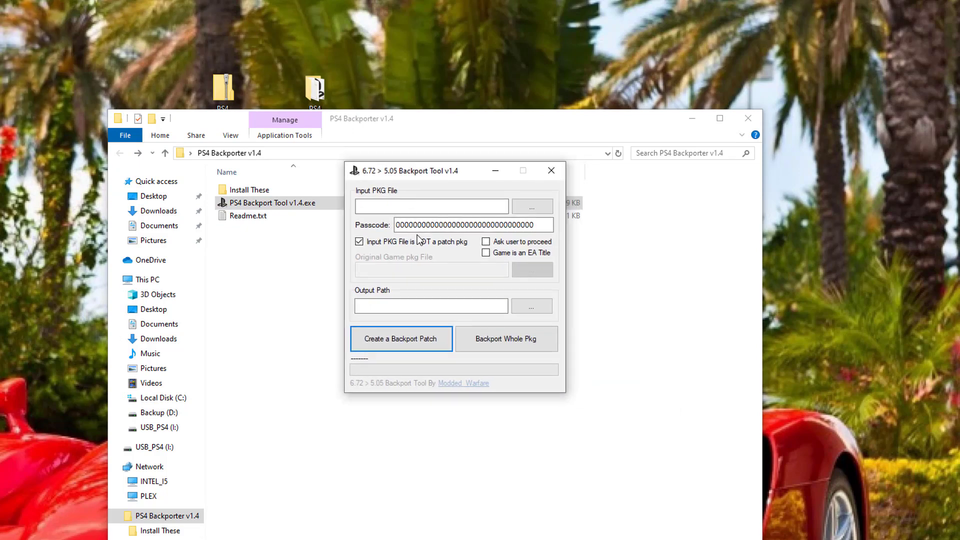
pyautogui.click(448, 206)
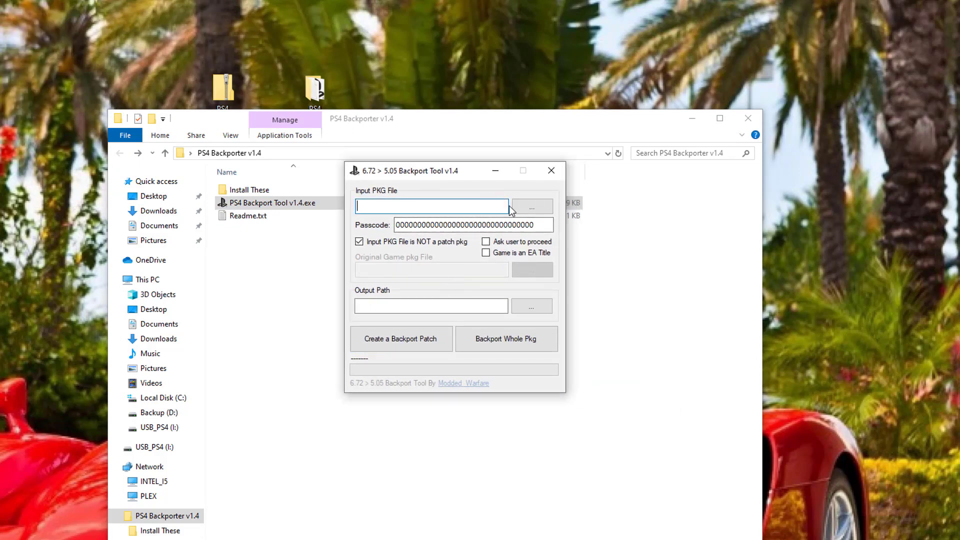
pyautogui.click(532, 207)
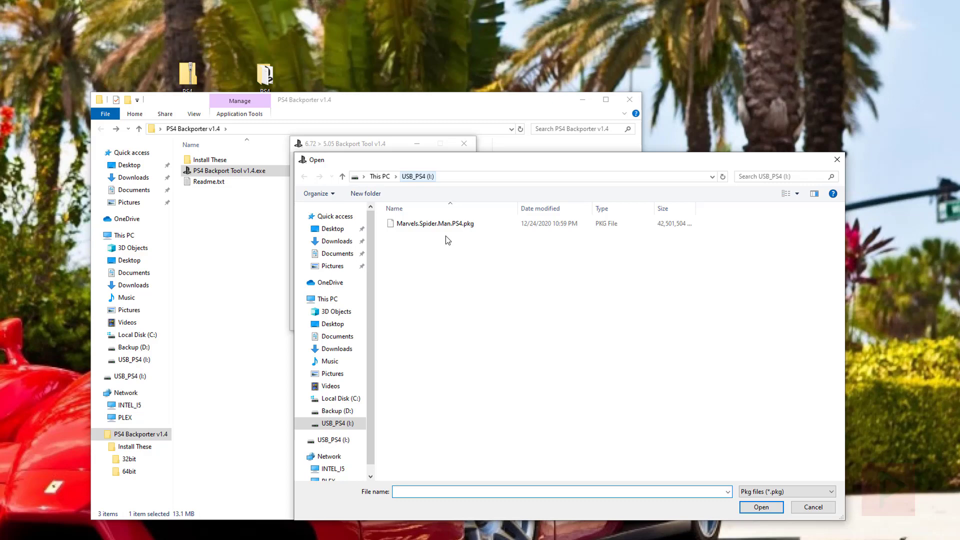
pyautogui.click(497, 254)
pyautogui.click(744, 503)
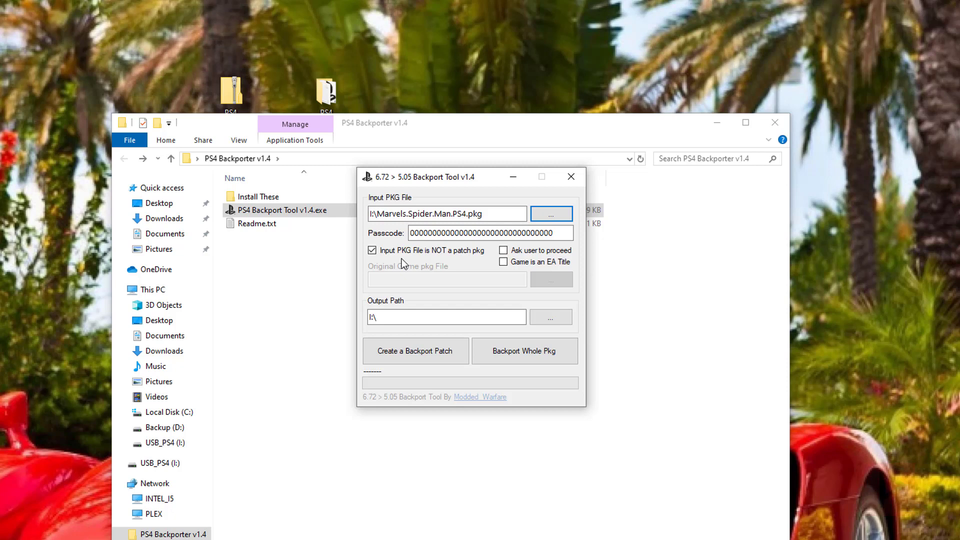
# Keep 'Input PKG File is NOT a patch pkg' enabled and build the backport patch into I:\output_pkg
pyautogui.click(373, 251)
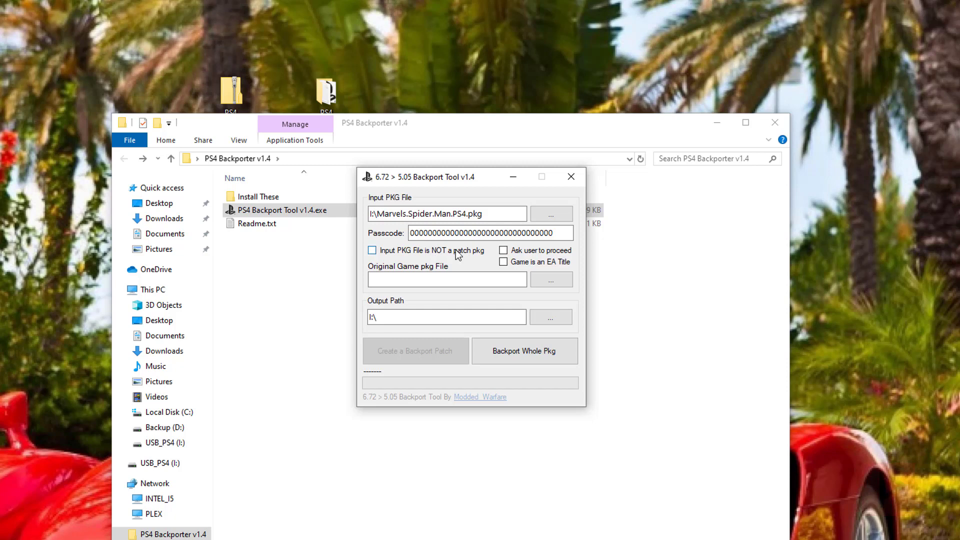
pyautogui.click(372, 251)
pyautogui.click(410, 318)
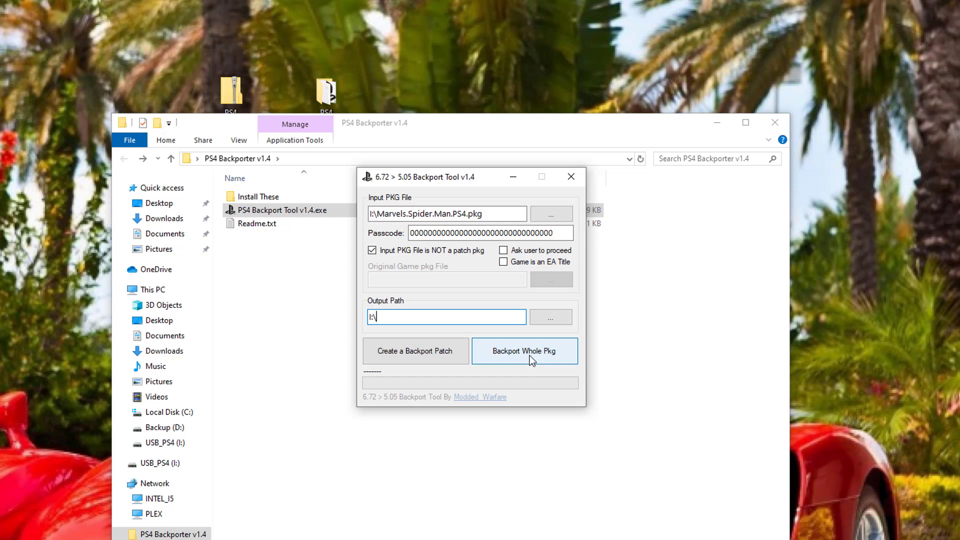
pyautogui.click(422, 354)
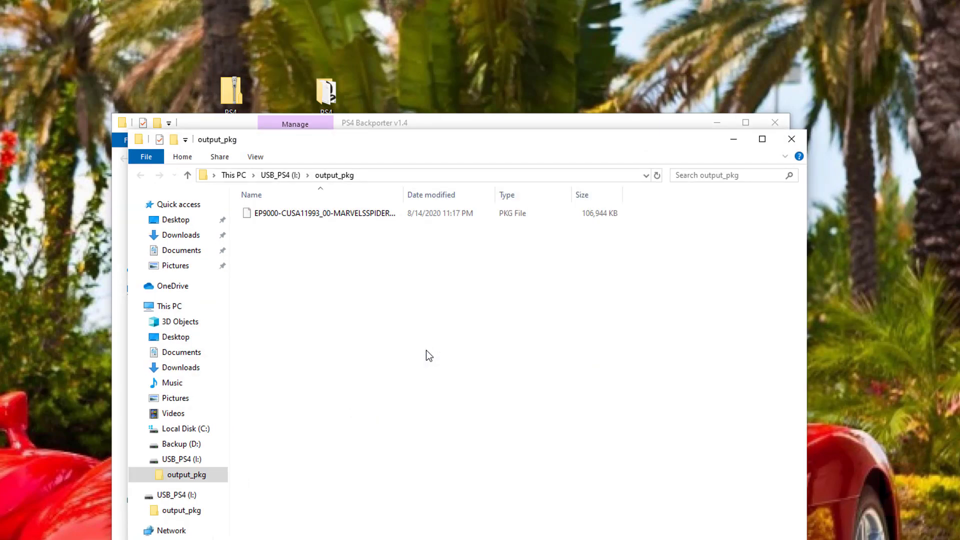
# Move EP9000-CUSA11993_00-MARVELSSPIDERMAN-A0101-V0100.pkg from output_pkg to the USB_PS4 (I:) root
pyautogui.click(341, 215)
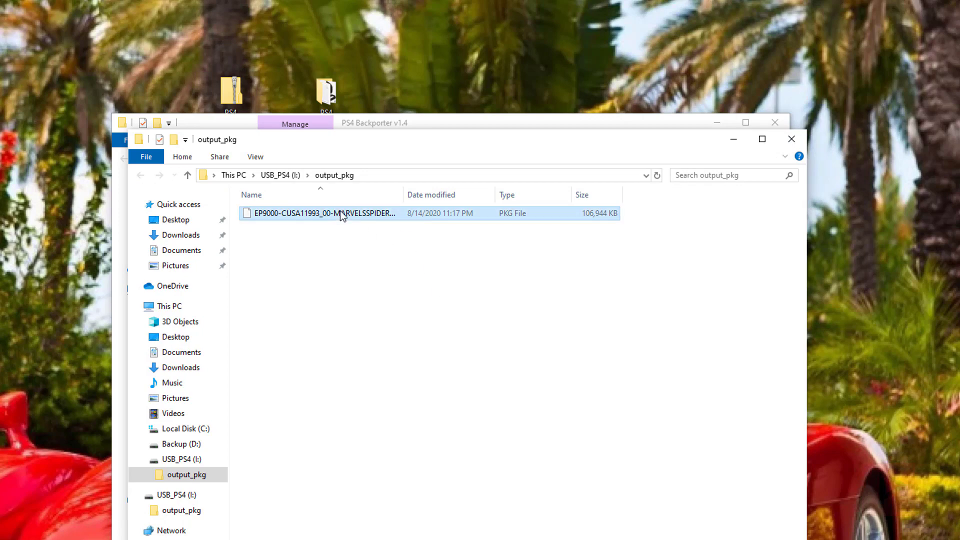
pyautogui.rightClick(341, 215)
pyautogui.click(368, 351)
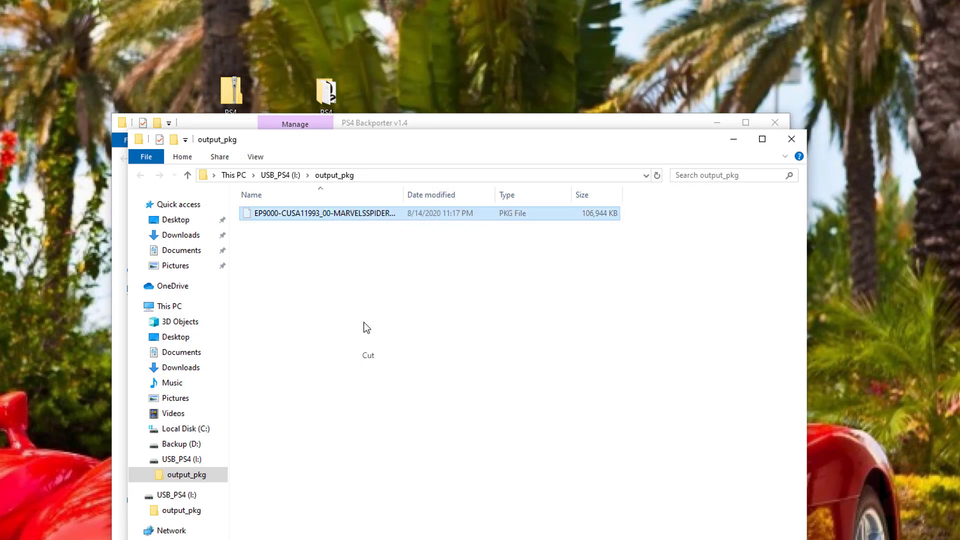
pyautogui.click(279, 175)
pyautogui.rightClick(340, 359)
pyautogui.click(379, 447)
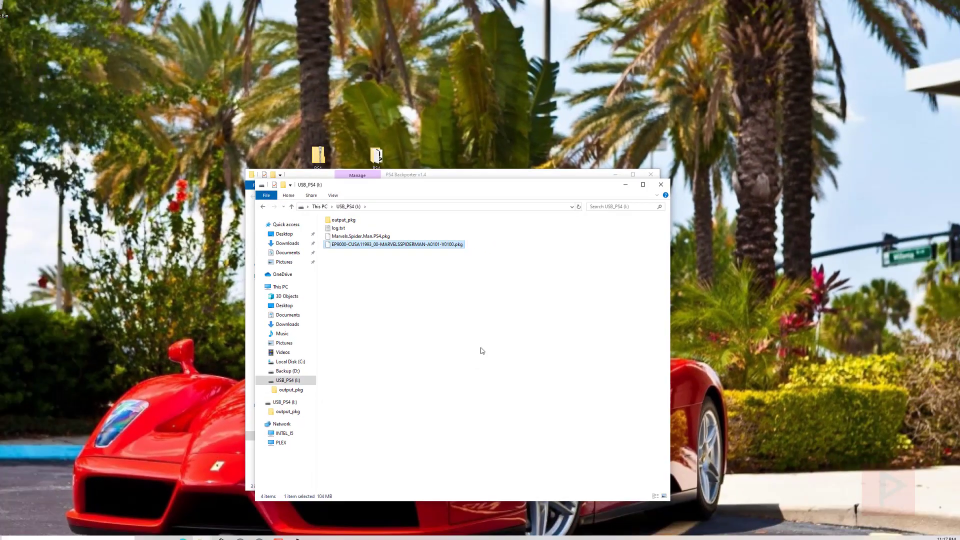
pyautogui.click(480, 428)
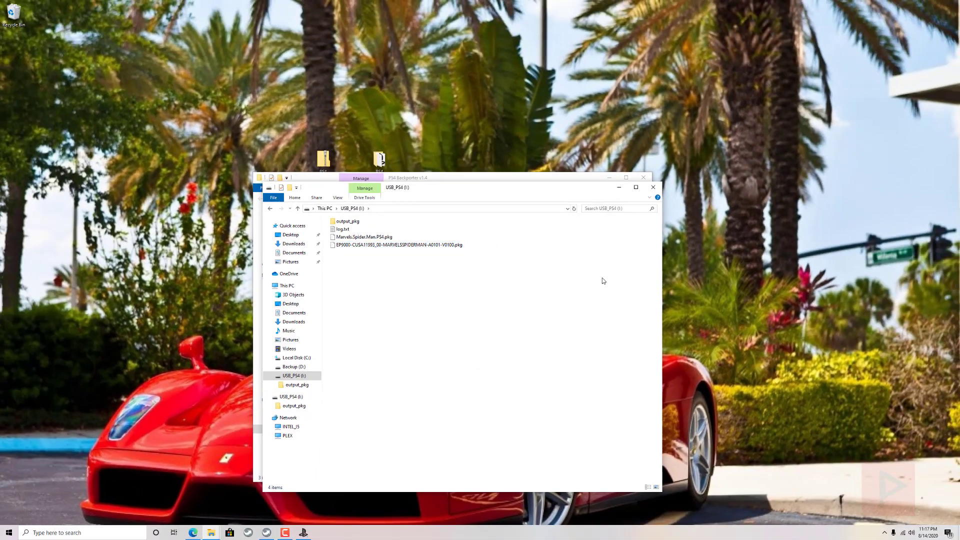
# Close both File Explorer windows and the Backport Tool
pyautogui.click(652, 186)
pyautogui.click(643, 177)
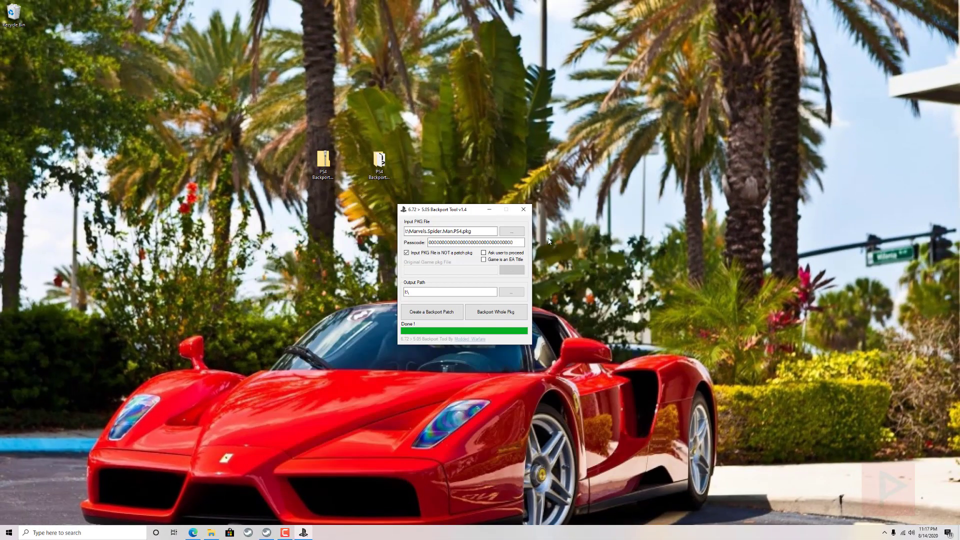
pyautogui.click(525, 213)
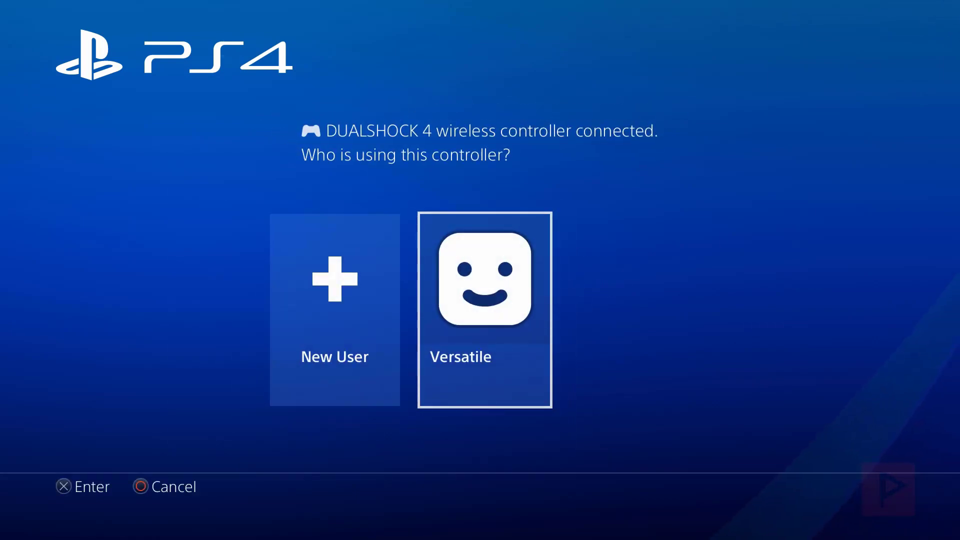
# Sign in and open Settings > System > System Information to confirm firmware 5.05
pyautogui.press('Return')
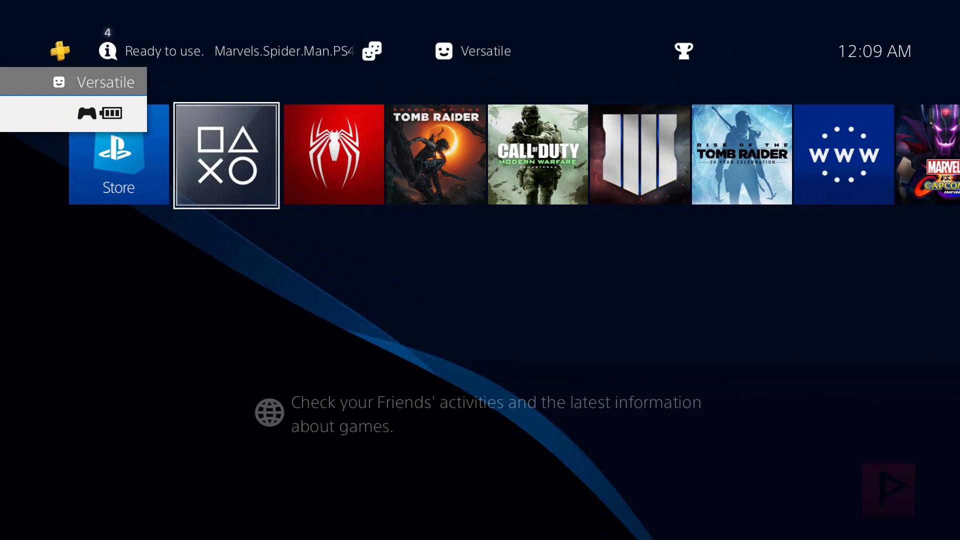
pyautogui.press('Up')
pyautogui.press('Right')
pyautogui.press('Right')
pyautogui.press('Right')
pyautogui.press('Right')
pyautogui.press('Right')
pyautogui.press('Right')
pyautogui.press('Right')
pyautogui.press('Right')
pyautogui.press('Left')
pyautogui.press('Return')
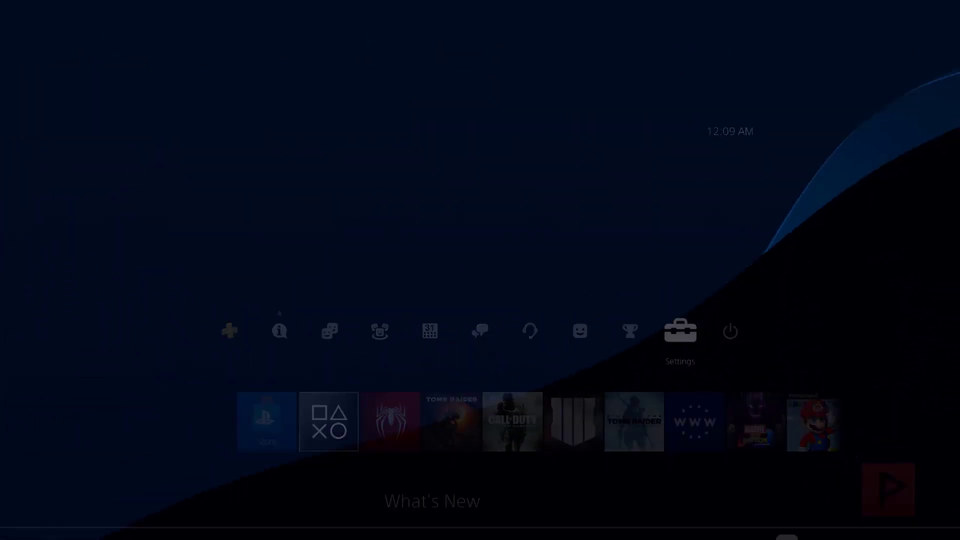
pyautogui.press('Down')
pyautogui.press('Down')
pyautogui.press('Down')
pyautogui.press('Down')
pyautogui.press('Down')
pyautogui.press('Down')
pyautogui.press('Down')
pyautogui.press('Down')
pyautogui.press('Down')
pyautogui.press('Down')
pyautogui.press('Down')
pyautogui.press('Down')
pyautogui.press('Down')
pyautogui.press('Down')
pyautogui.press('Down')
pyautogui.press('Down')
pyautogui.press('Down')
pyautogui.press('Down')
pyautogui.press('Down')
pyautogui.press('Down')
pyautogui.press('Up')
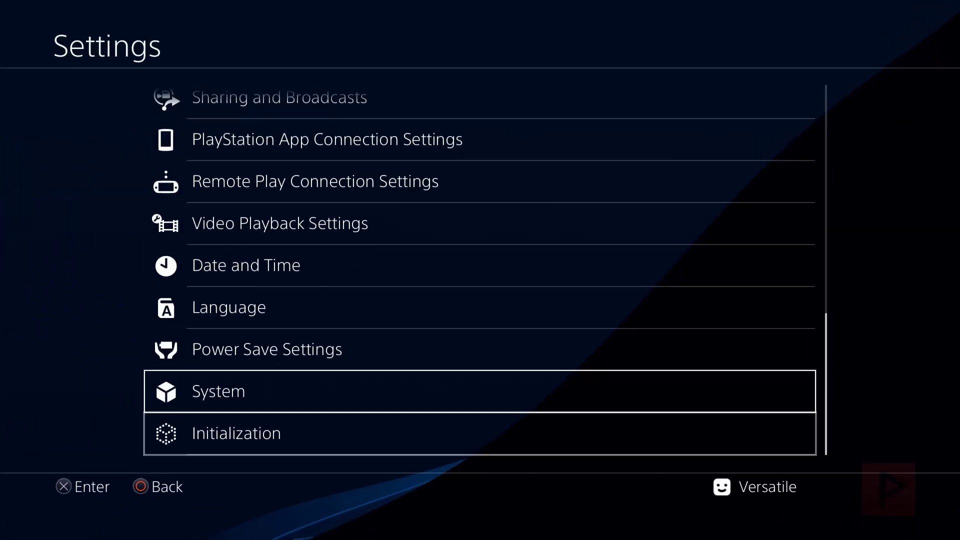
pyautogui.press('Return')
pyautogui.press('Down')
pyautogui.press('Up')
pyautogui.press('Return')
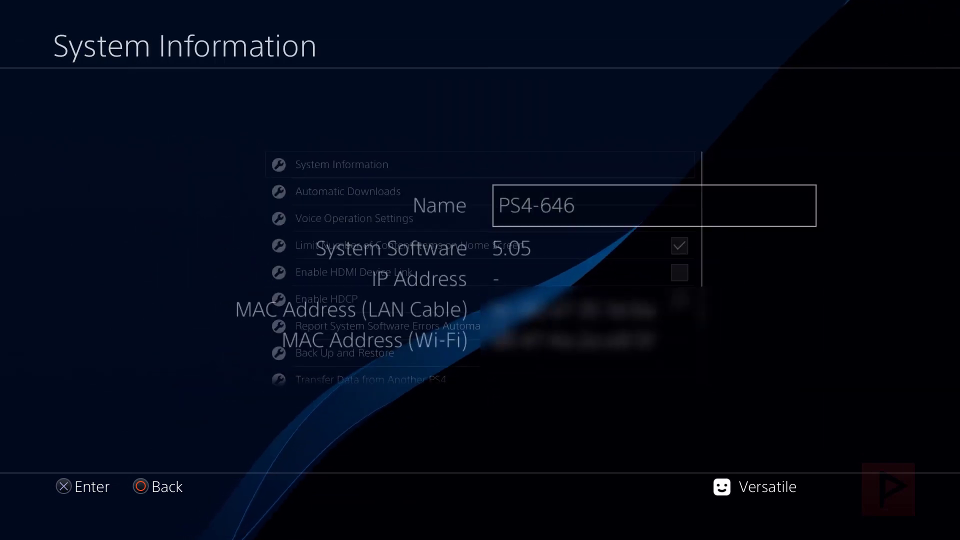
# Back out of System Information to the top of the Settings list
pyautogui.press('Escape')
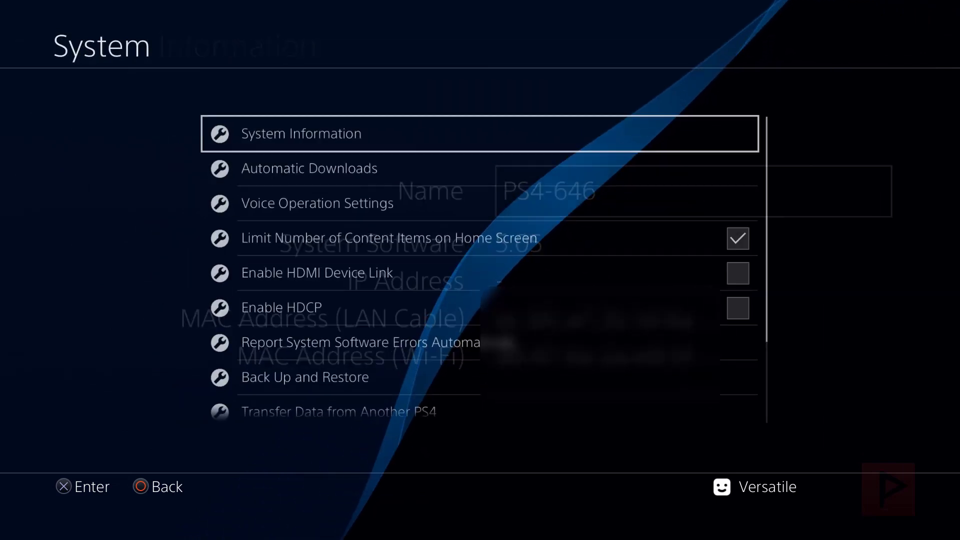
pyautogui.press('Escape')
pyautogui.press('Up')
pyautogui.press('Up')
pyautogui.press('Up')
pyautogui.press('Up')
pyautogui.press('Up')
pyautogui.press('Up')
pyautogui.press('Up')
pyautogui.press('Up')
pyautogui.press('Up')
pyautogui.press('Up')
pyautogui.press('Up')
pyautogui.press('Up')
pyautogui.press('Up')
pyautogui.press('Up')
pyautogui.press('Up')
pyautogui.press('Up')
pyautogui.press('Up')
pyautogui.press('Up')
pyautogui.press('Up')
pyautogui.press('Up')
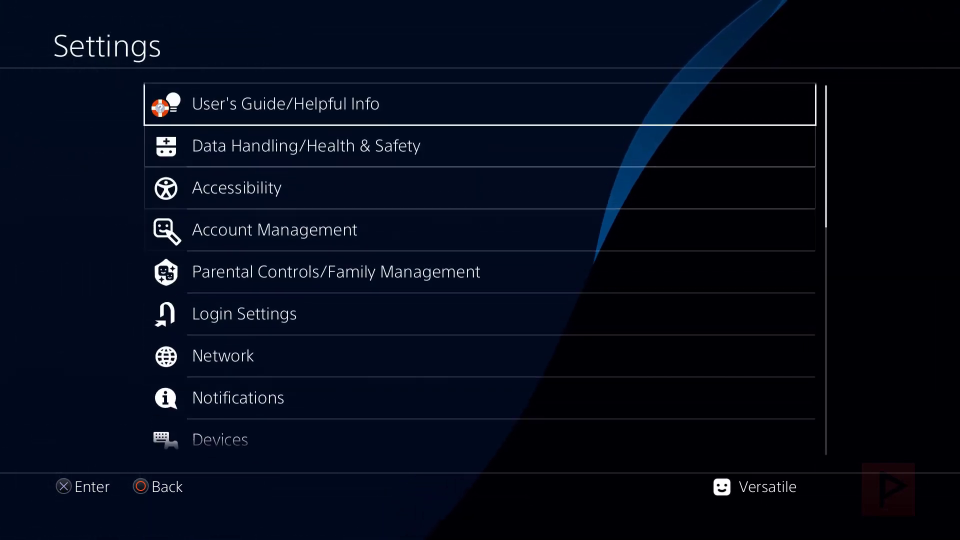
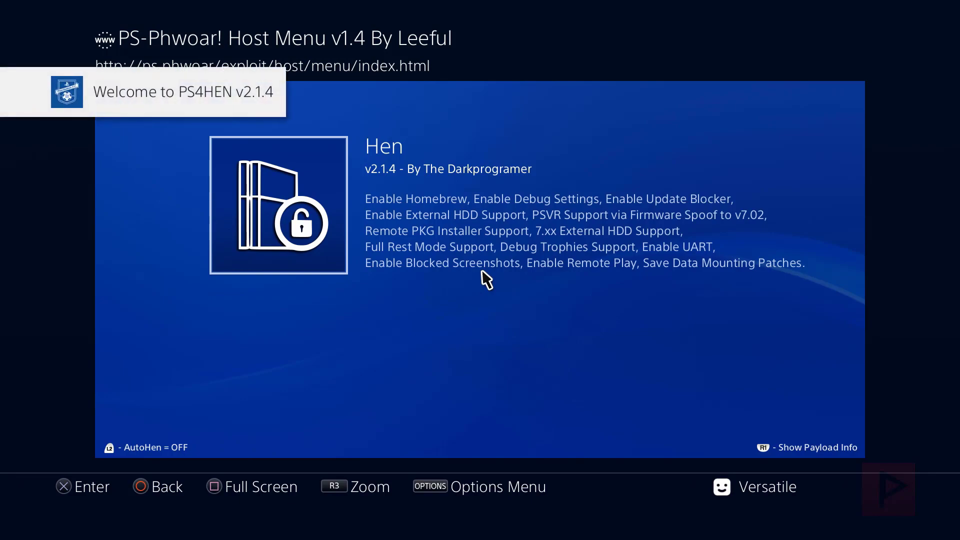
# Exit the browser's host menu to the home screen and bring up the function bar
pyautogui.press('Escape')
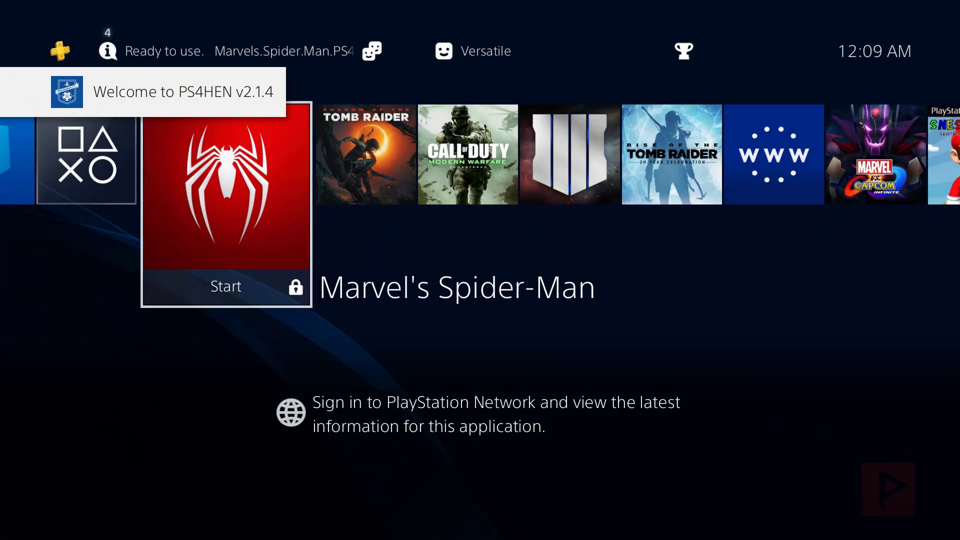
pyautogui.press('Return')
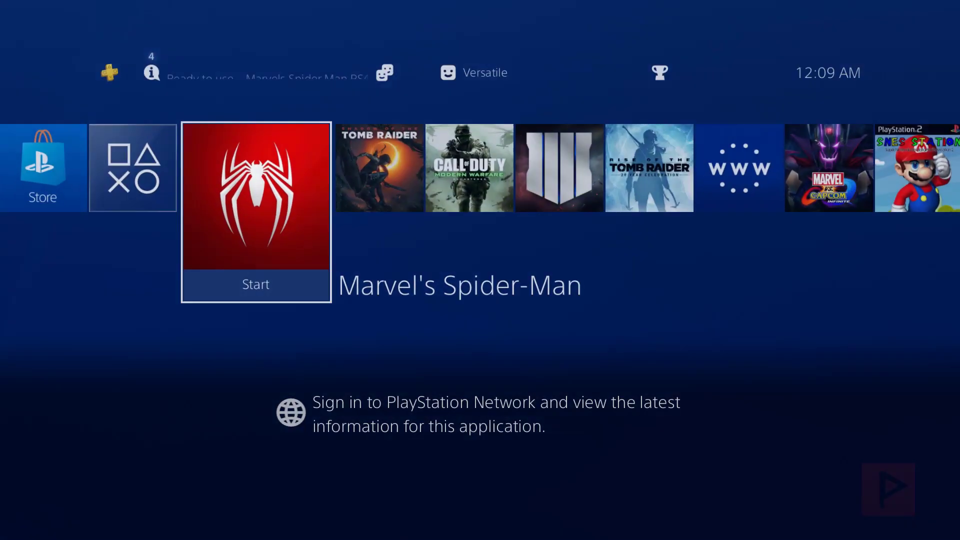
pyautogui.press('Up')
# Go to Settings > Debug Settings > Game
pyautogui.press('Left')
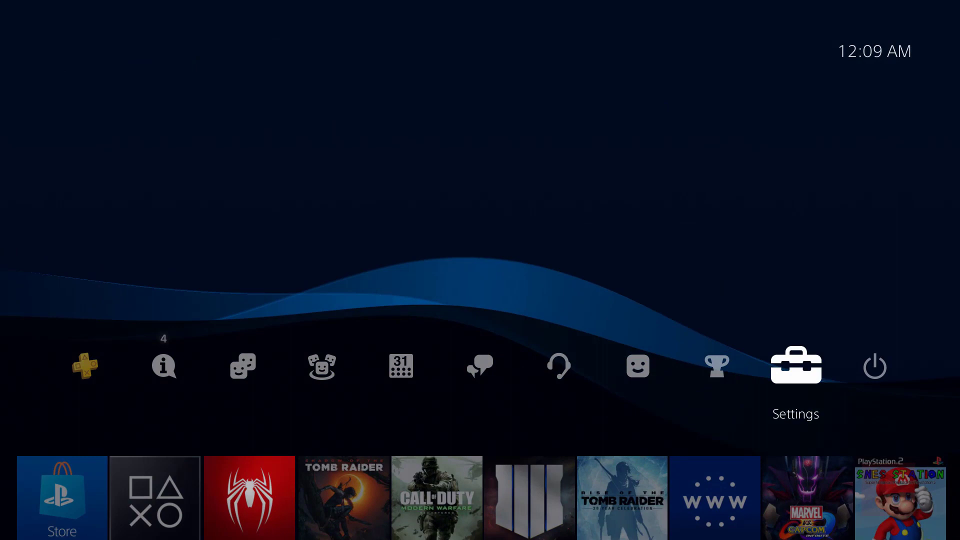
pyautogui.press('Return')
pyautogui.press('Down')
pyautogui.press('Down')
pyautogui.press('Down')
pyautogui.press('Down')
pyautogui.press('Down')
pyautogui.press('Down')
pyautogui.press('Down')
pyautogui.press('Down')
pyautogui.press('Down')
pyautogui.press('Down')
pyautogui.press('Down')
pyautogui.press('Down')
pyautogui.press('Down')
pyautogui.press('Down')
pyautogui.press('Down')
pyautogui.press('Down')
pyautogui.press('Down')
pyautogui.press('Down')
pyautogui.press('Down')
pyautogui.press('Down')
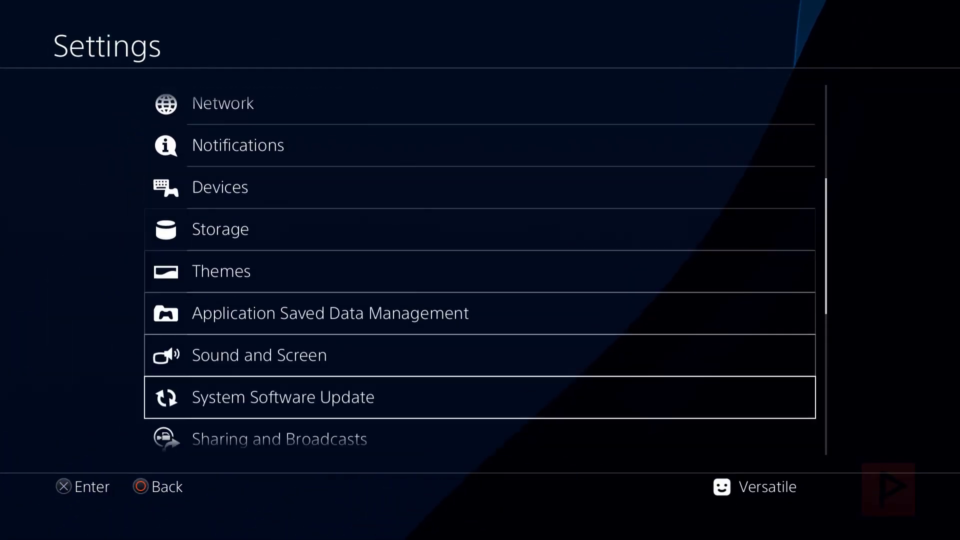
pyautogui.press('Return')
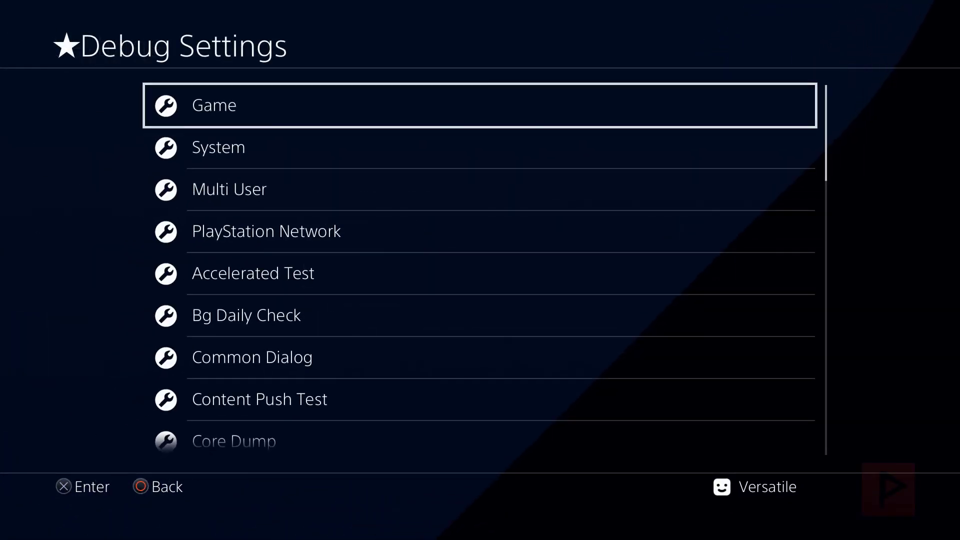
pyautogui.press('Return')
# Install EP9000-CUSA11993_00-MARVELSSPIDERMAN-A0101-V0100.pkg from Package Installer
pyautogui.press('Down')
pyautogui.press('Return')
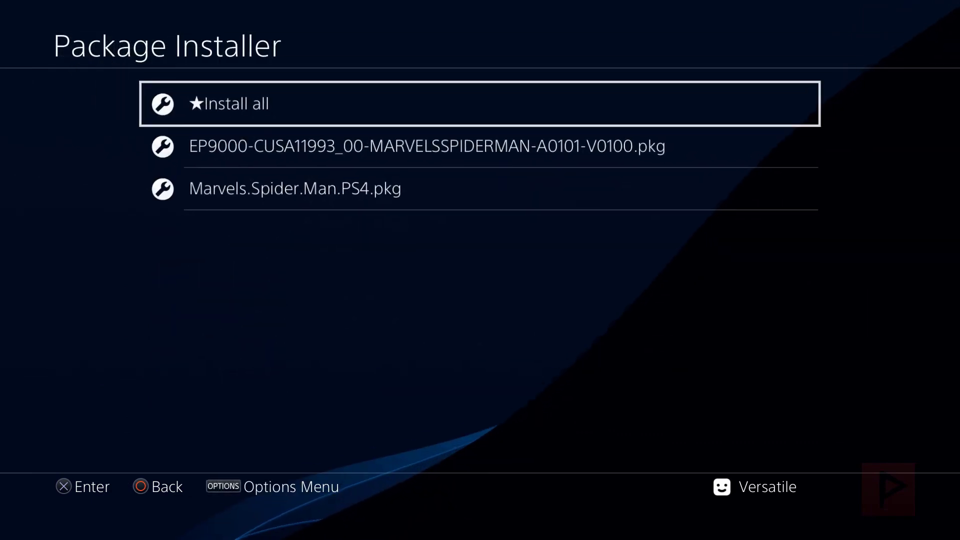
pyautogui.press('Down')
pyautogui.press('Return')
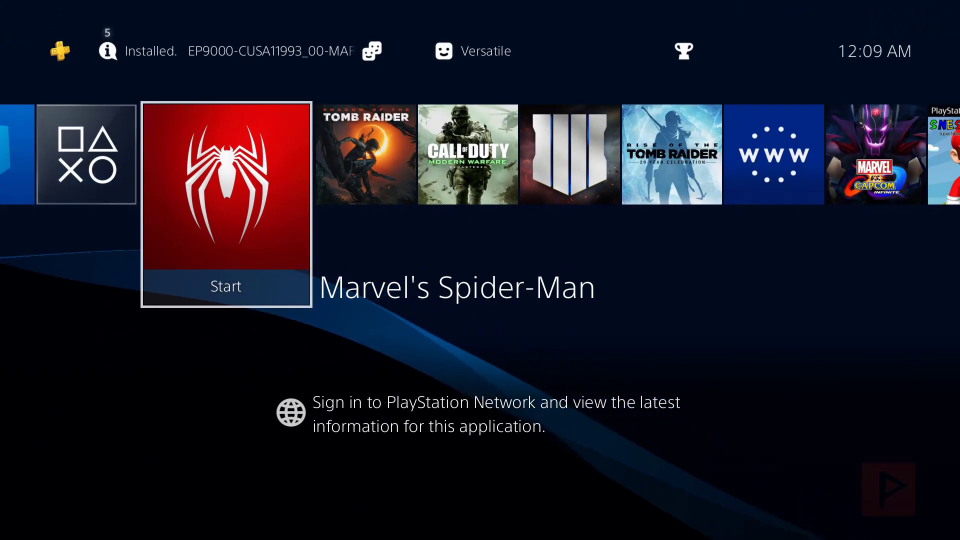
pyautogui.press('Menu')
pyautogui.press('Down')
pyautogui.press('Down')
pyautogui.press('Down')
pyautogui.press('Return')
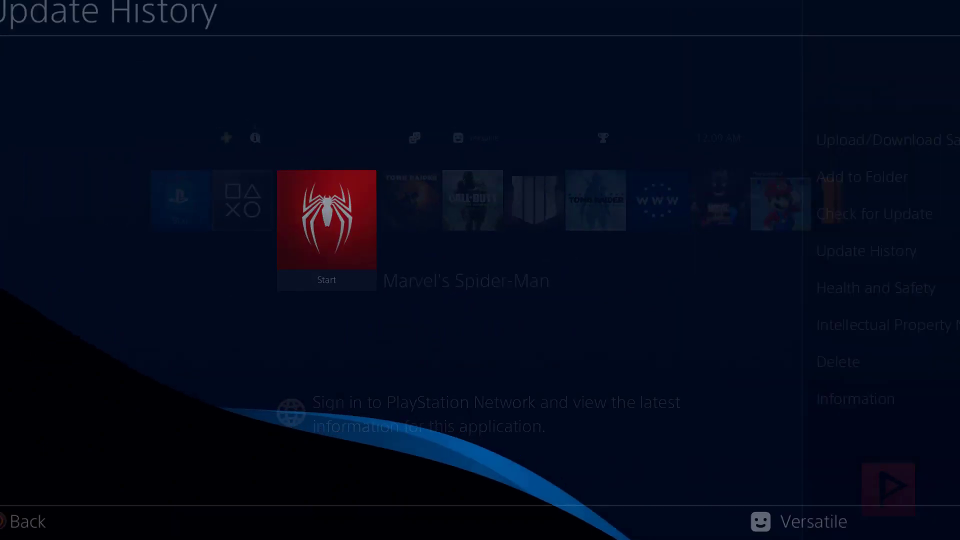
pyautogui.press('Escape')
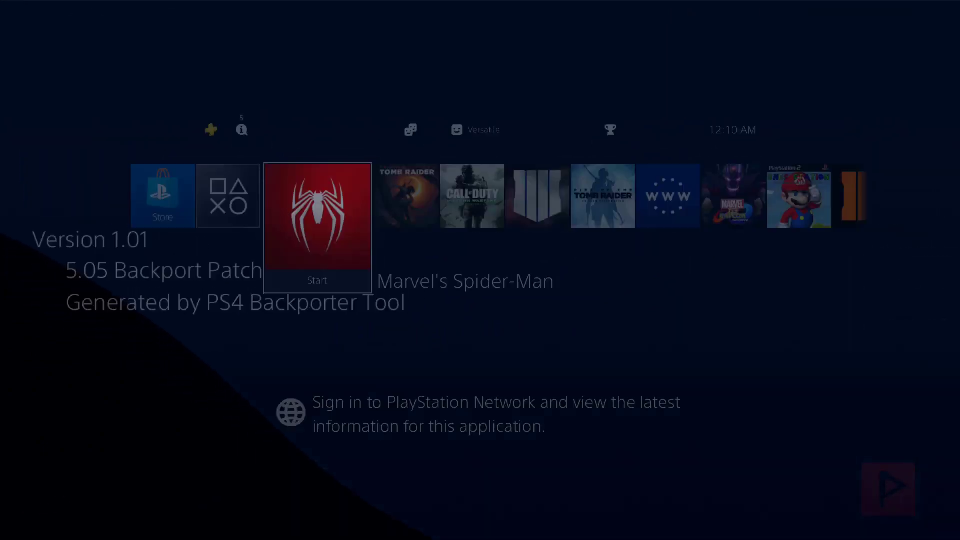